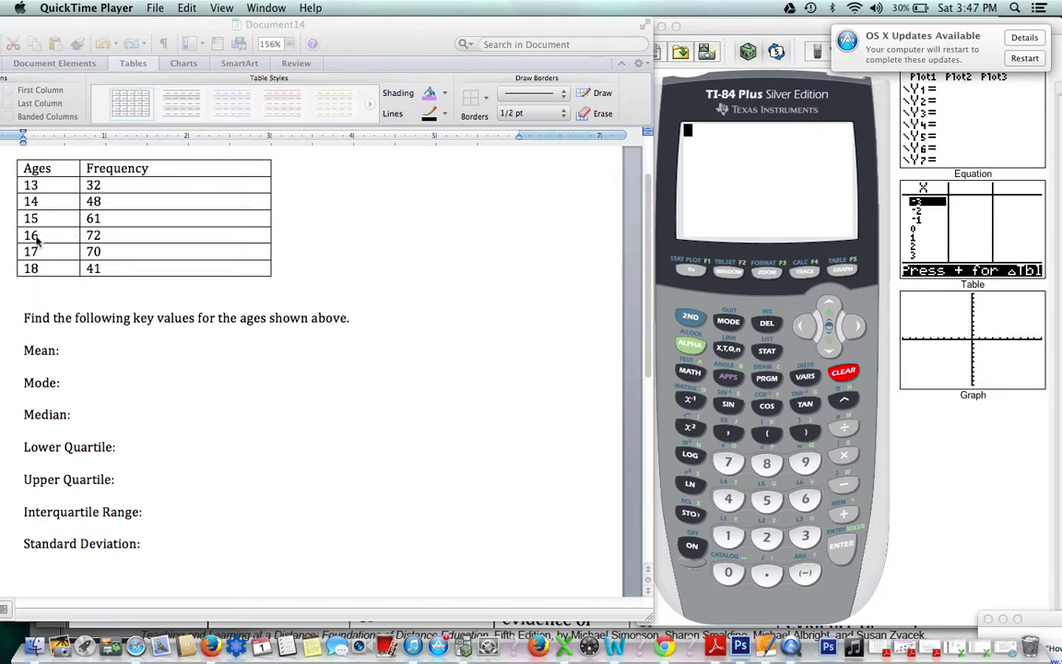
Step: Enter 16 as the Mode answer in the Word worksheet
{"action": "left_click", "coordinate": [75, 406]}
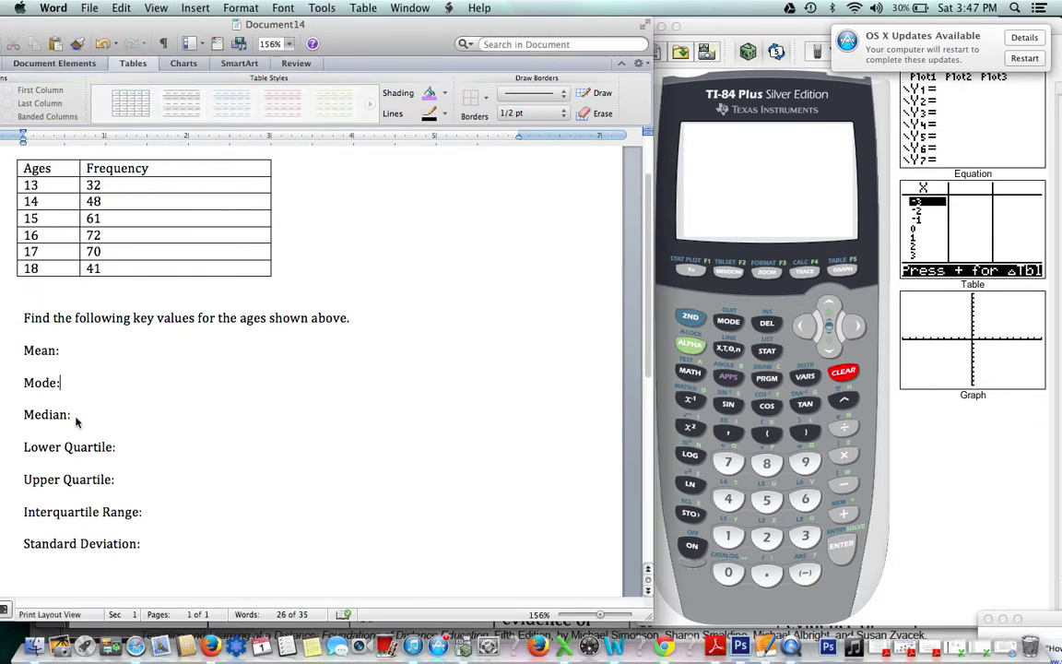
{"action": "type", "text": "16"}
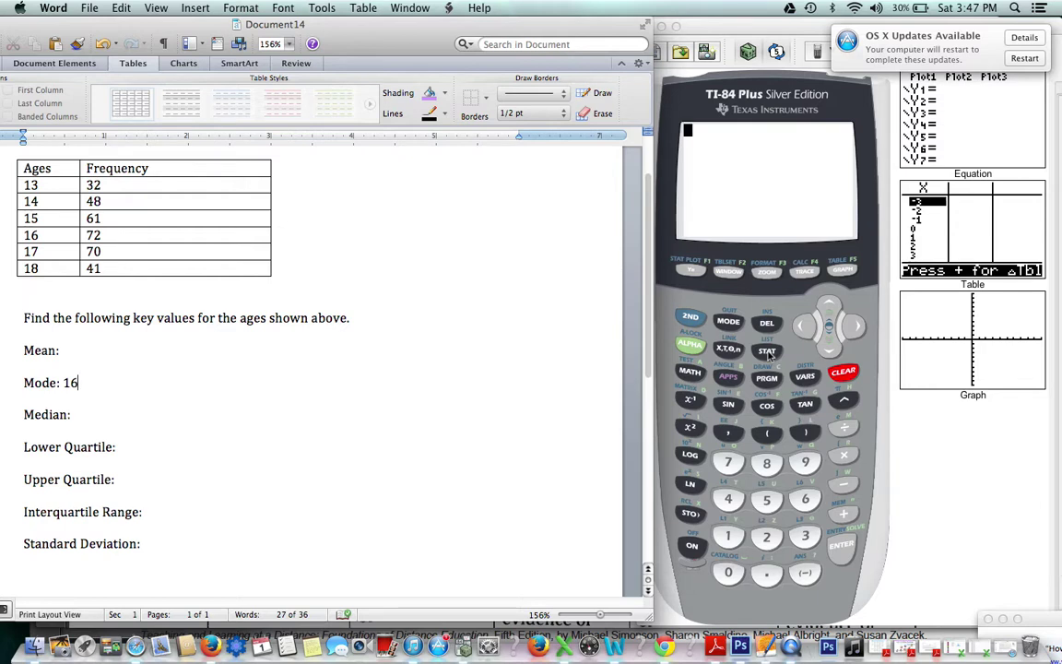
Step: Open the STAT list editor showing ages in L1 and frequencies in L2, with the L2 header selected
{"action": "left_click", "coordinate": [767, 353]}
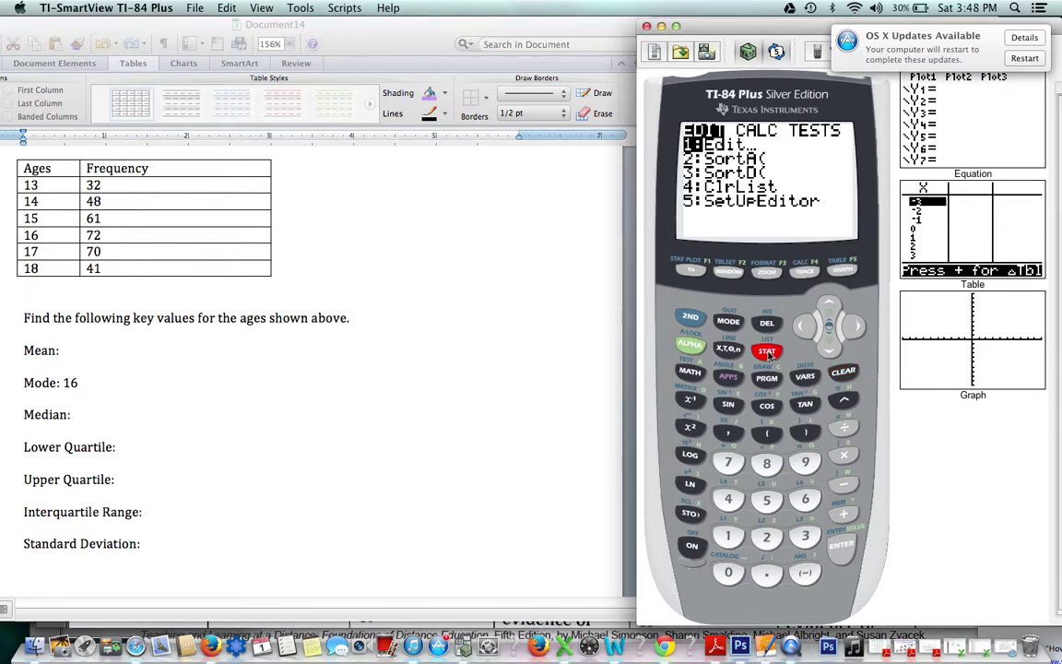
{"action": "left_click", "coordinate": [839, 547]}
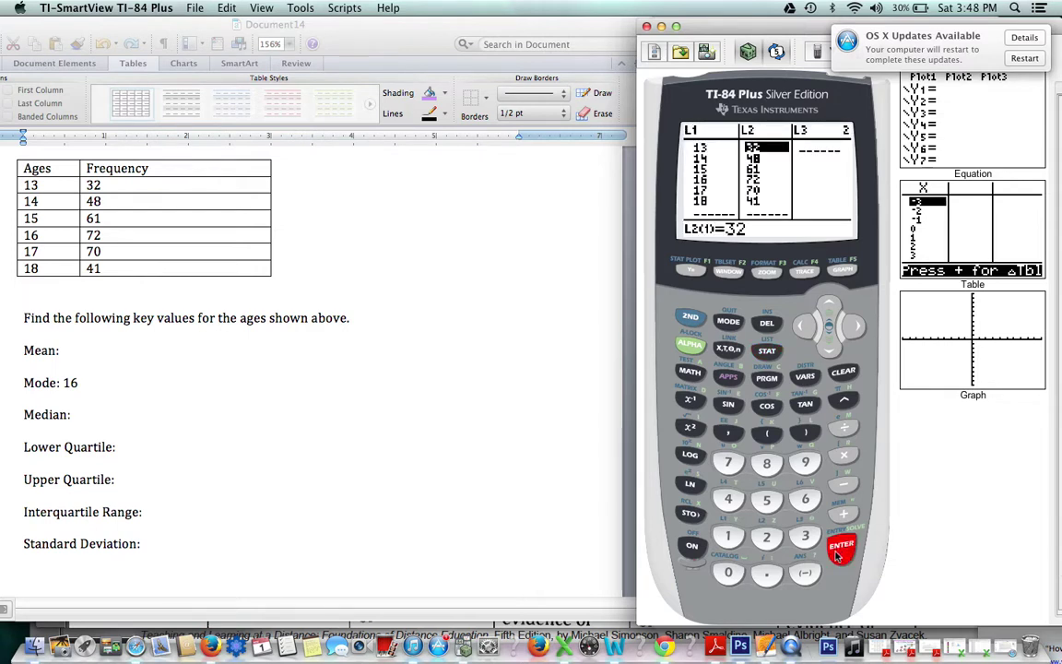
{"action": "left_click", "coordinate": [830, 307]}
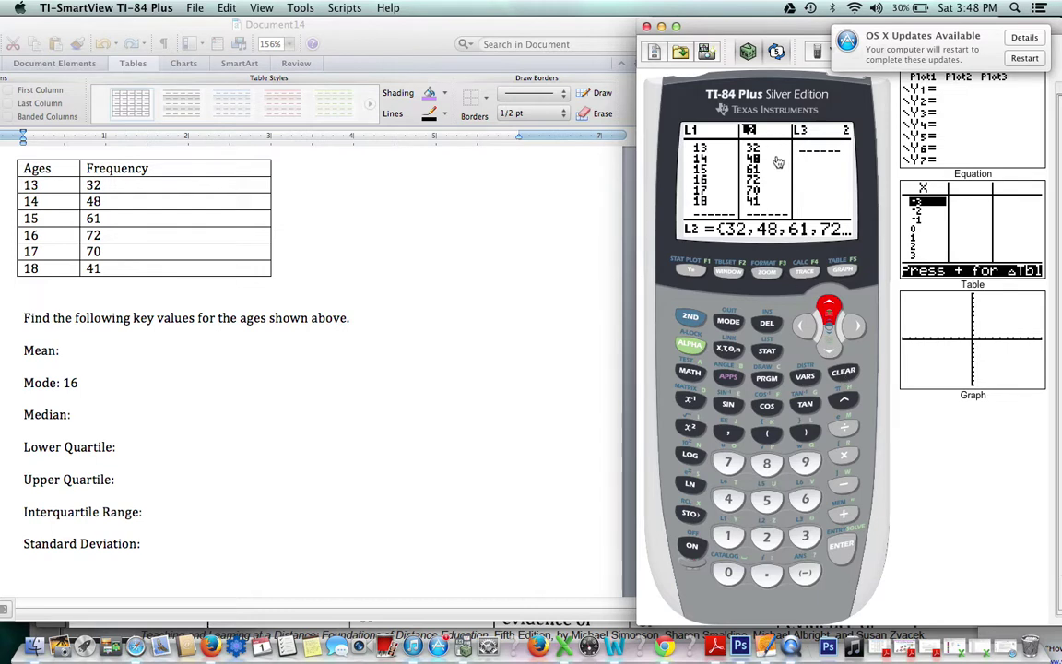
Step: Clear list L2, check that L1 still holds ages 13–18, and return to L2's first row
{"action": "left_click", "coordinate": [841, 373]}
{"action": "left_click", "coordinate": [844, 550]}
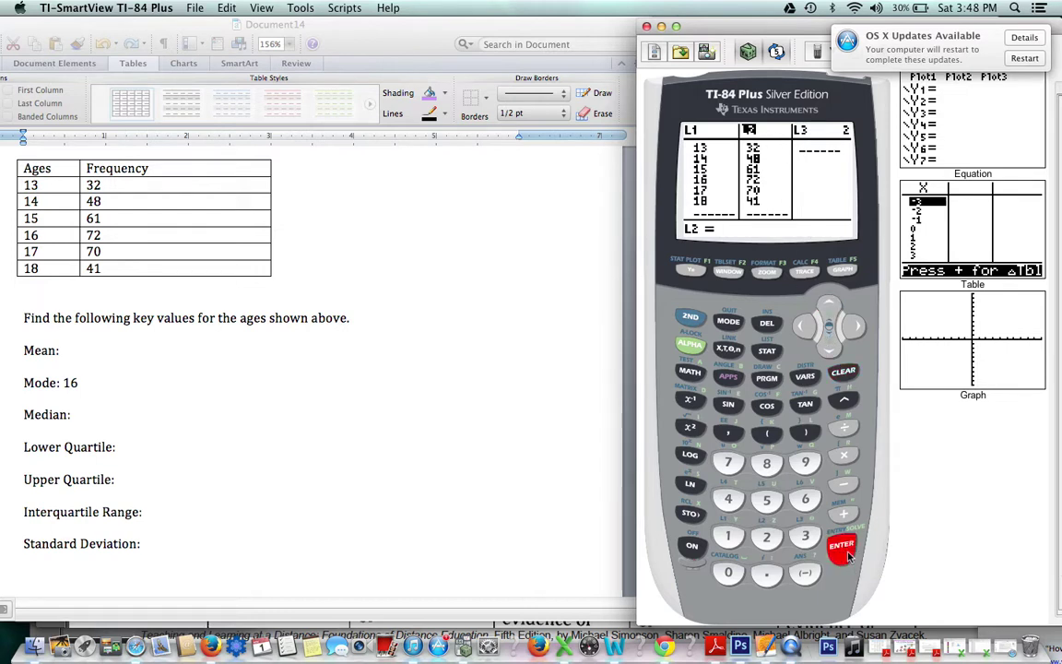
{"action": "left_click", "coordinate": [828, 305]}
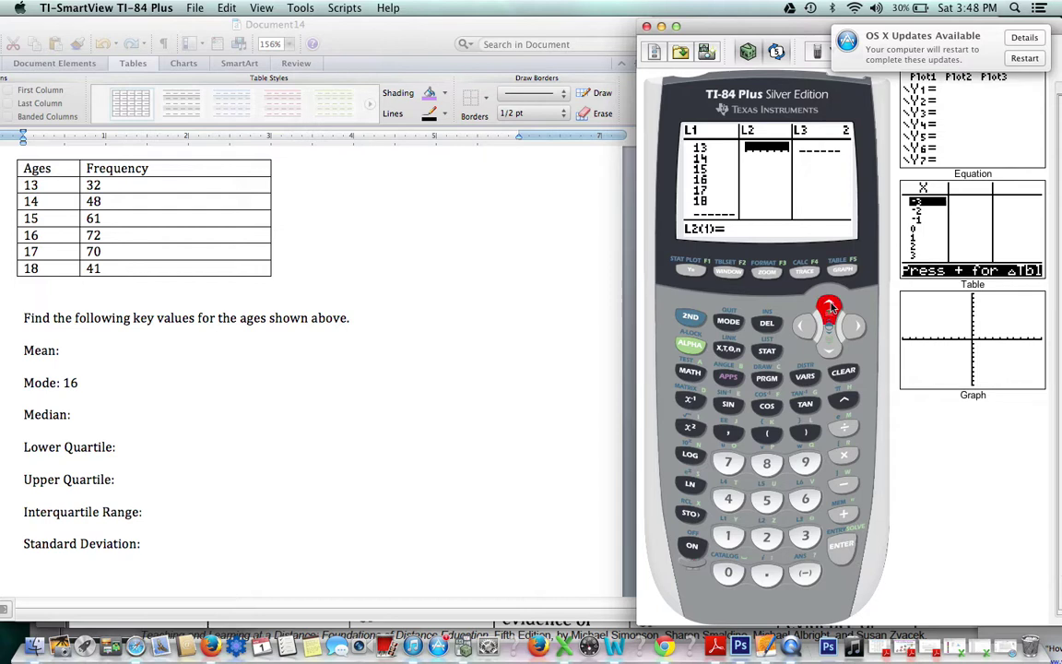
{"action": "left_click", "coordinate": [803, 325]}
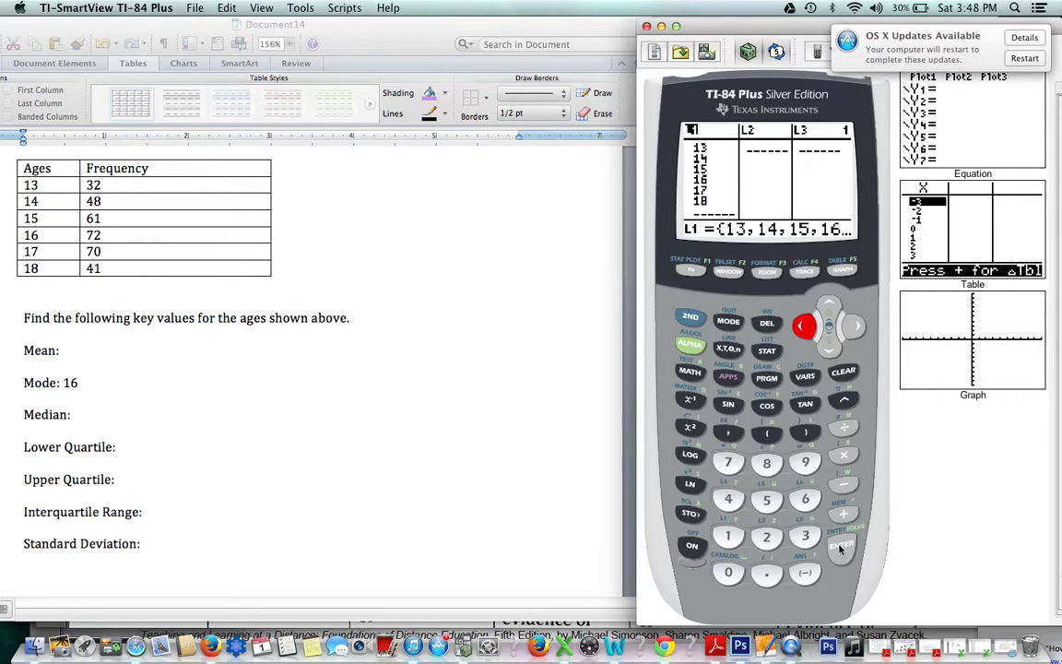
{"action": "left_click", "coordinate": [853, 326]}
{"action": "left_click", "coordinate": [827, 350]}
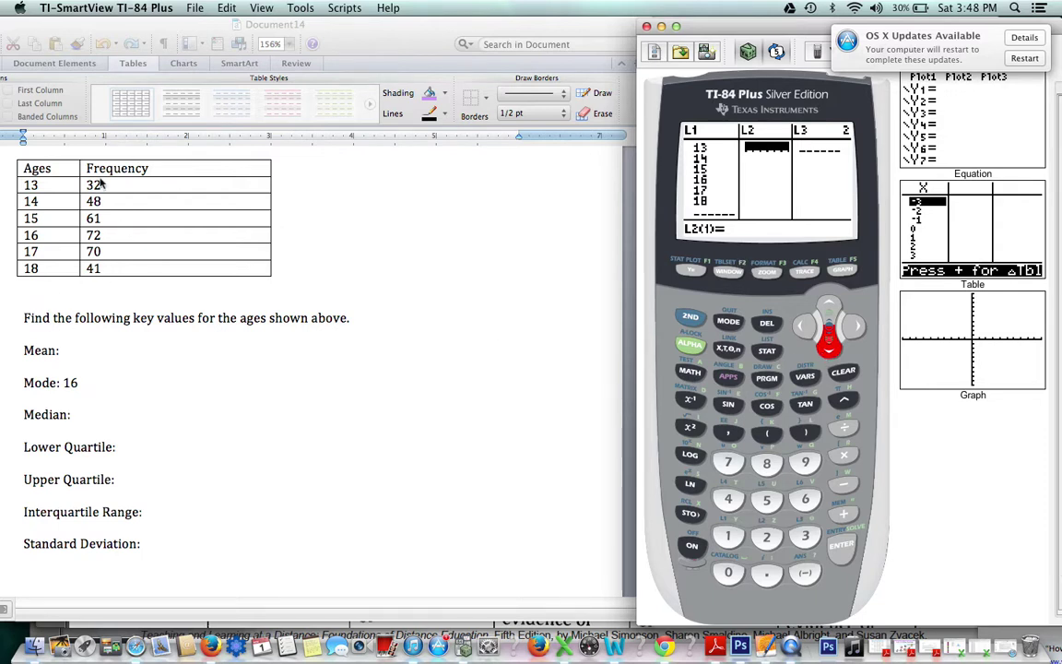
Step: Enter the frequencies 32, 48 and 61 into the first three rows of L2
{"action": "left_click", "coordinate": [804, 535]}
{"action": "left_click", "coordinate": [766, 537]}
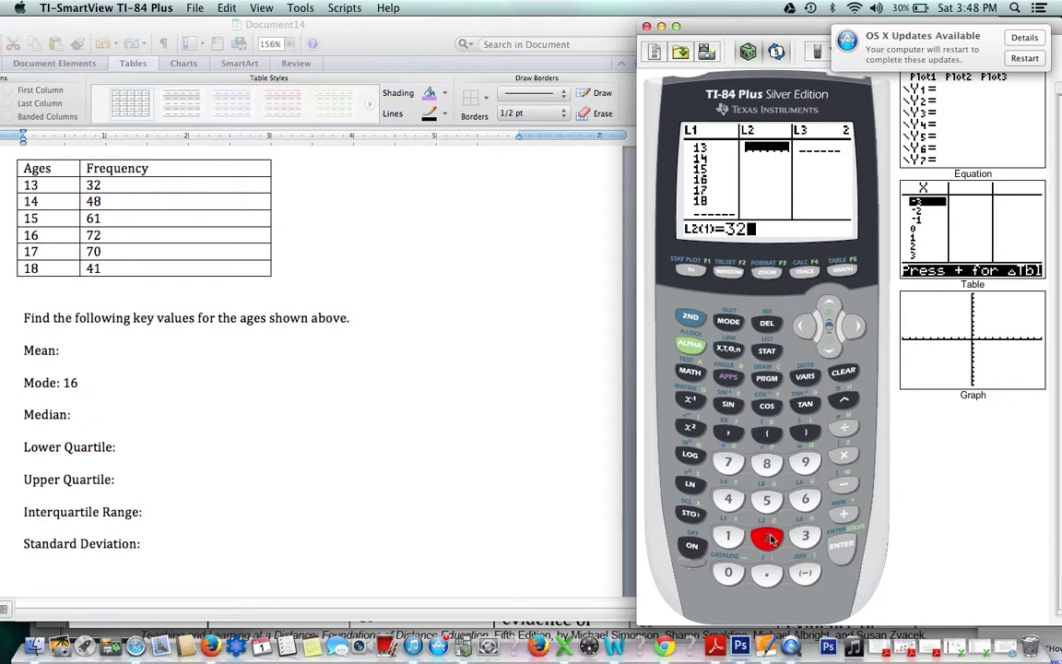
{"action": "left_click", "coordinate": [837, 543]}
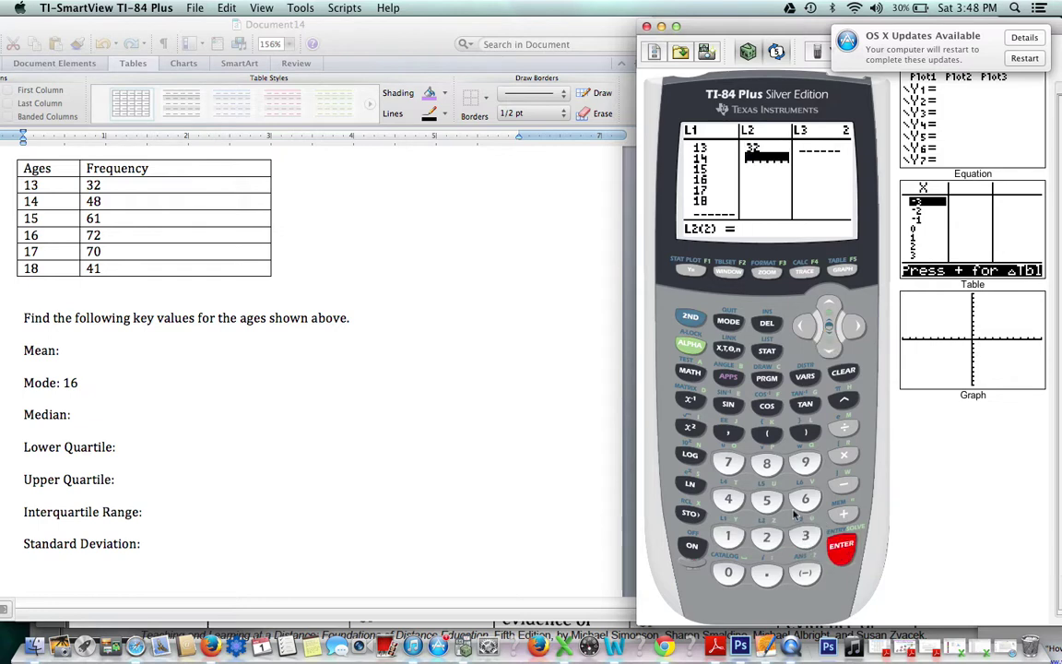
{"action": "left_click", "coordinate": [727, 499]}
{"action": "left_click", "coordinate": [767, 468]}
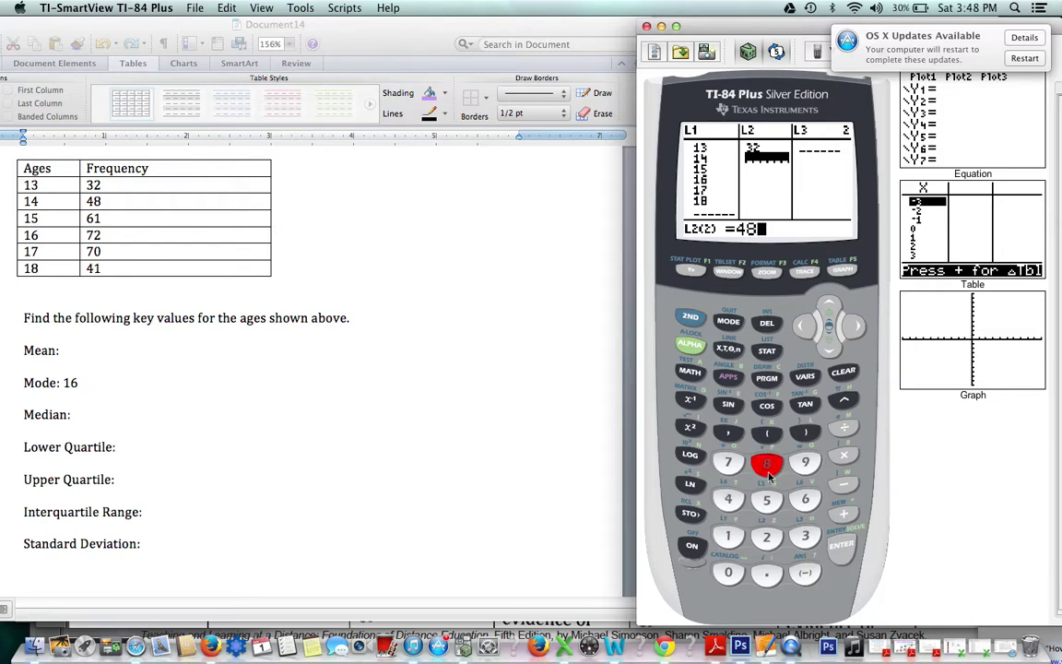
{"action": "left_click", "coordinate": [838, 544]}
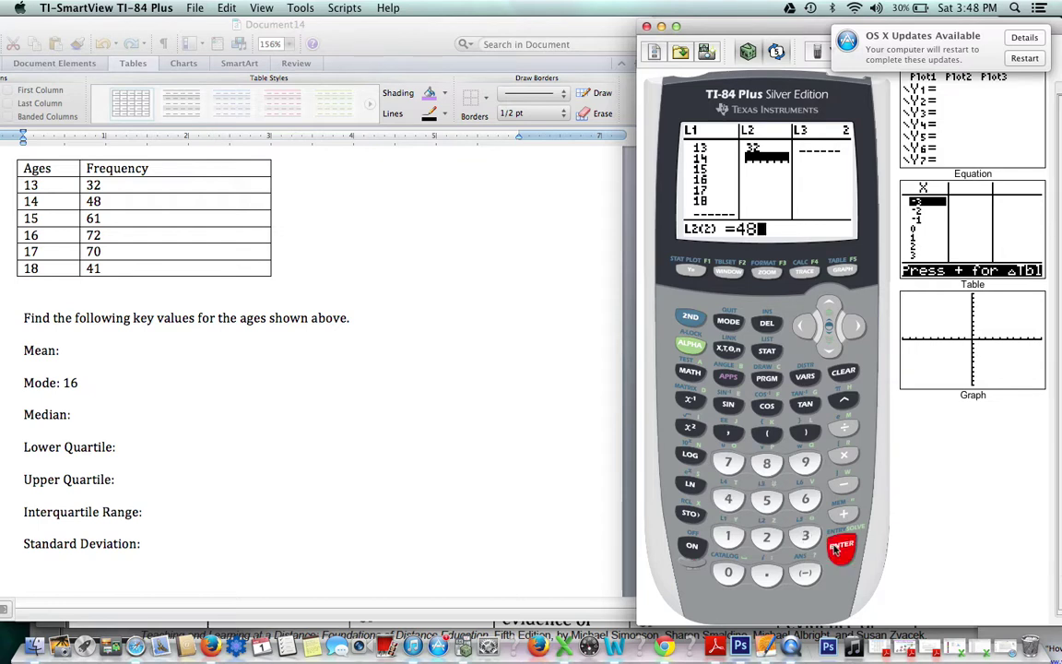
{"action": "left_click", "coordinate": [805, 499]}
{"action": "left_click", "coordinate": [728, 536]}
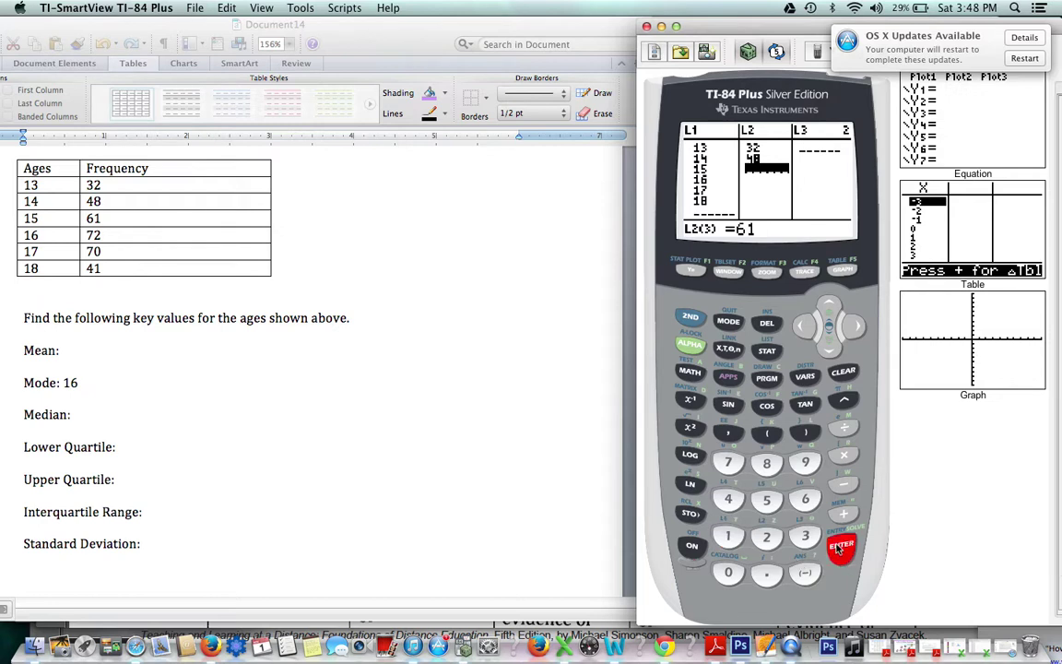
{"action": "key", "text": "Return"}
Step: Enter the remaining frequencies 72, 70 and 41 into rows four to six of L2
{"action": "left_click", "coordinate": [730, 464]}
{"action": "left_click", "coordinate": [768, 538]}
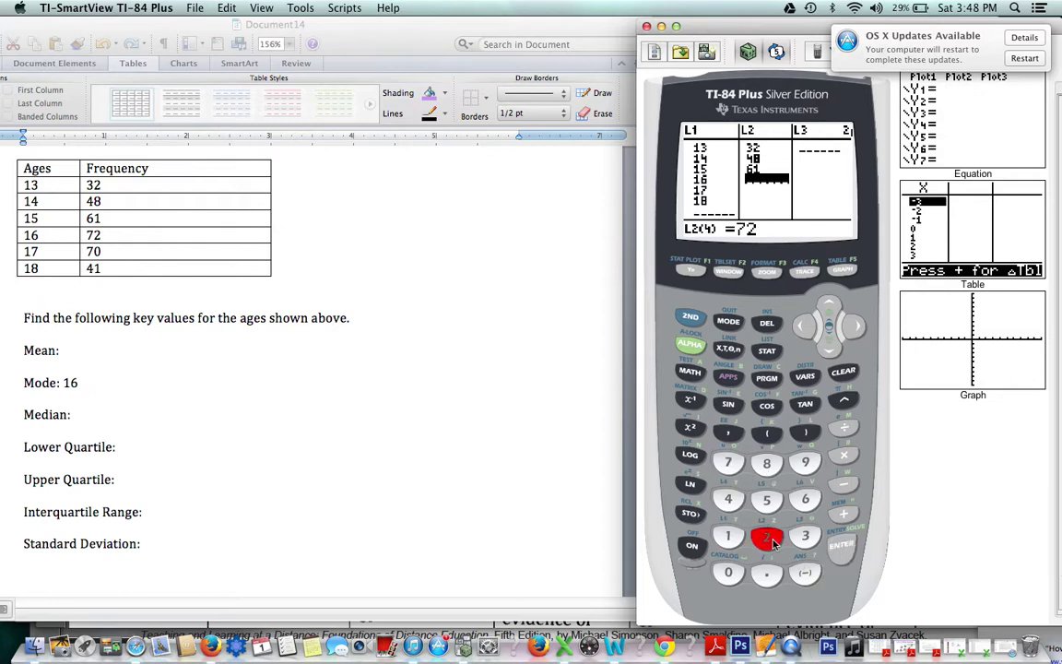
{"action": "left_click", "coordinate": [841, 545]}
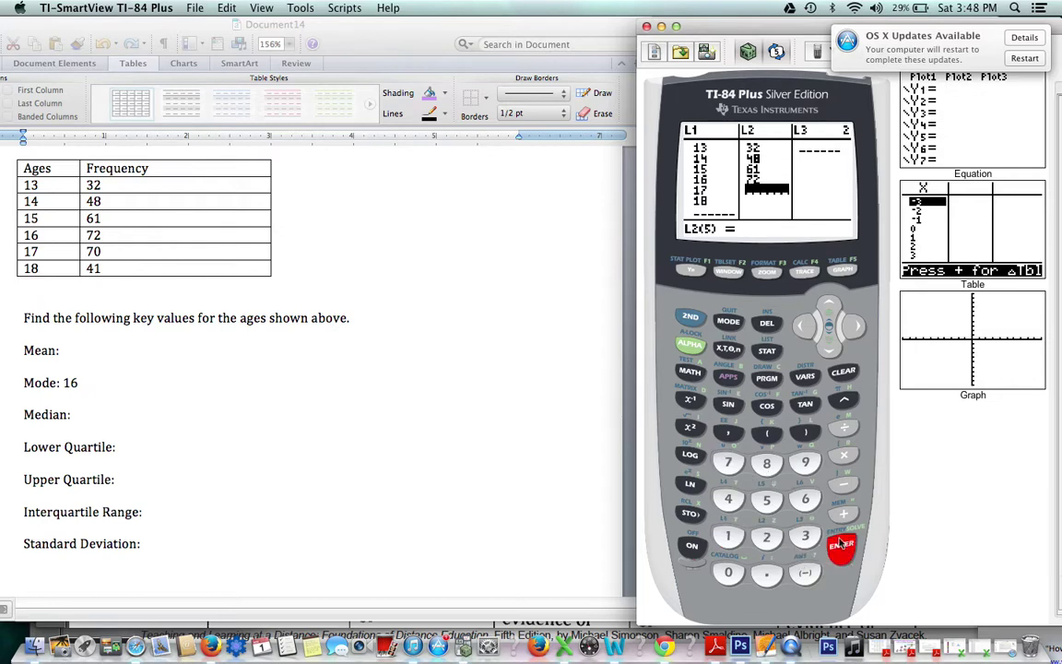
{"action": "left_click", "coordinate": [730, 465]}
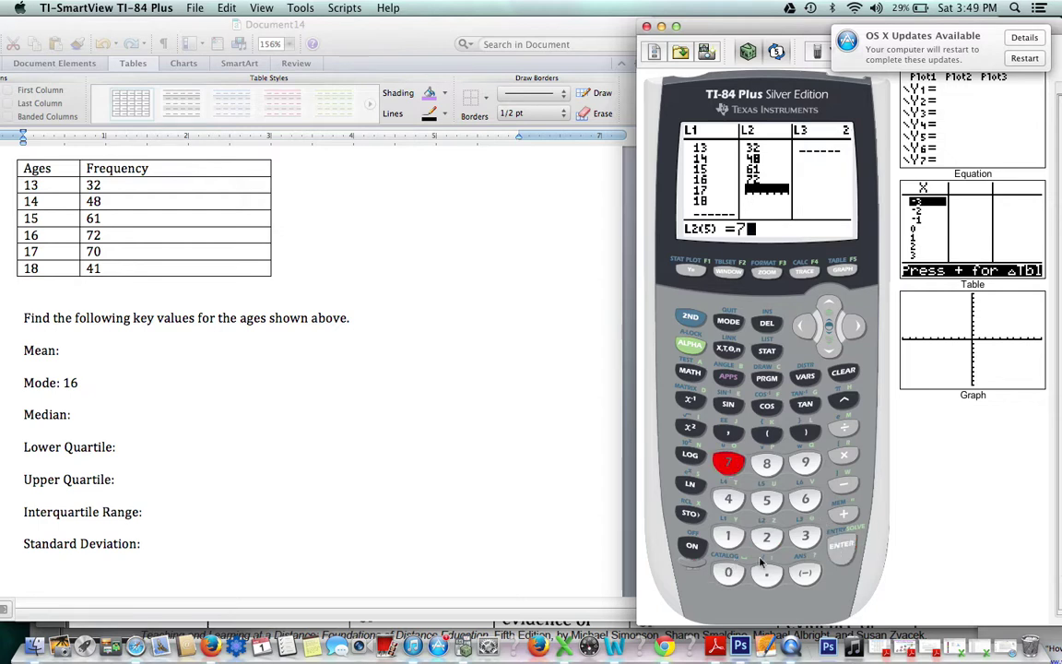
{"action": "left_click", "coordinate": [728, 572]}
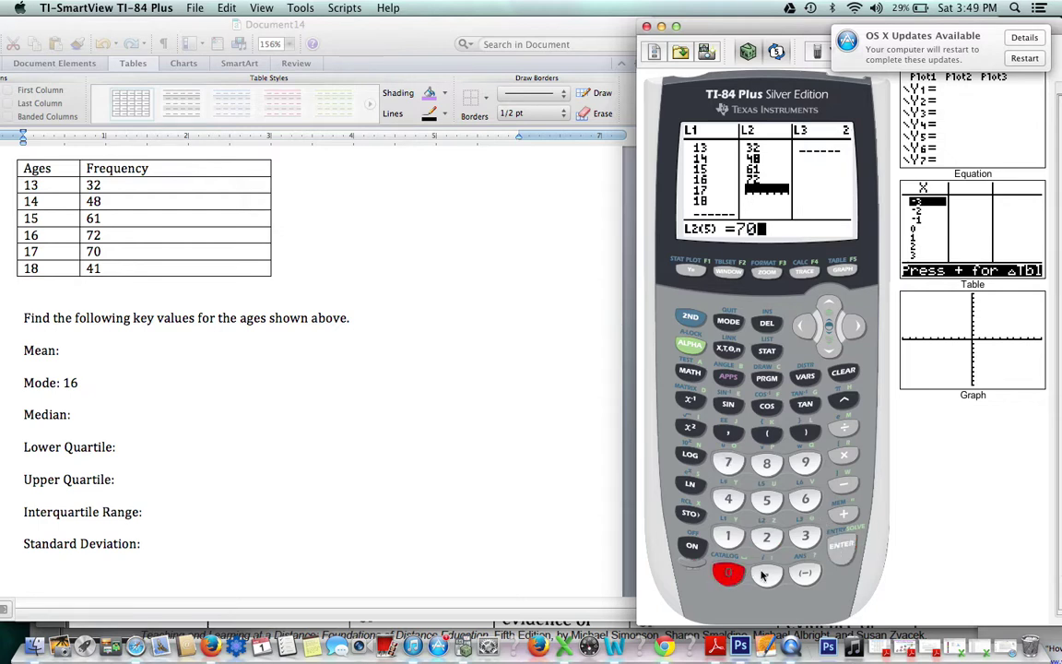
{"action": "left_click", "coordinate": [835, 550]}
{"action": "left_click", "coordinate": [727, 501]}
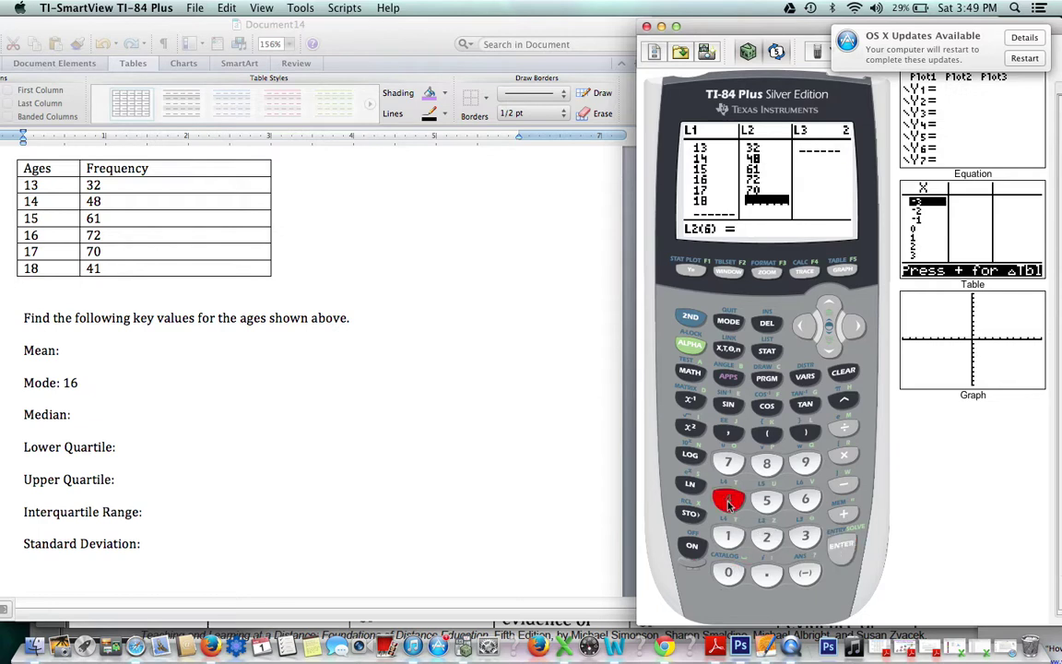
{"action": "left_click", "coordinate": [728, 536]}
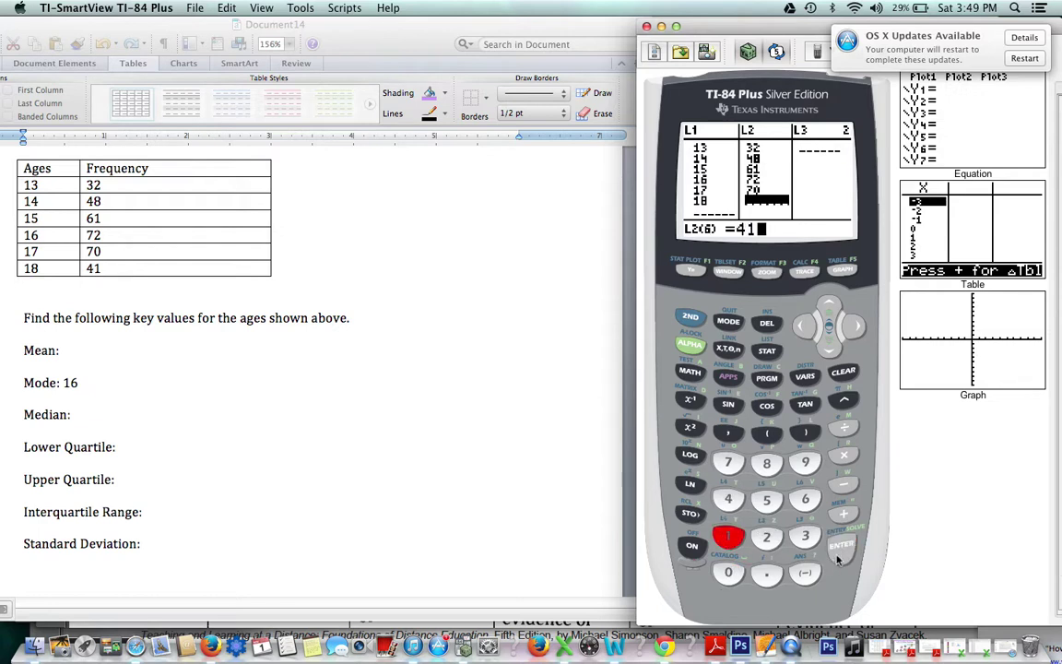
{"action": "left_click", "coordinate": [840, 550]}
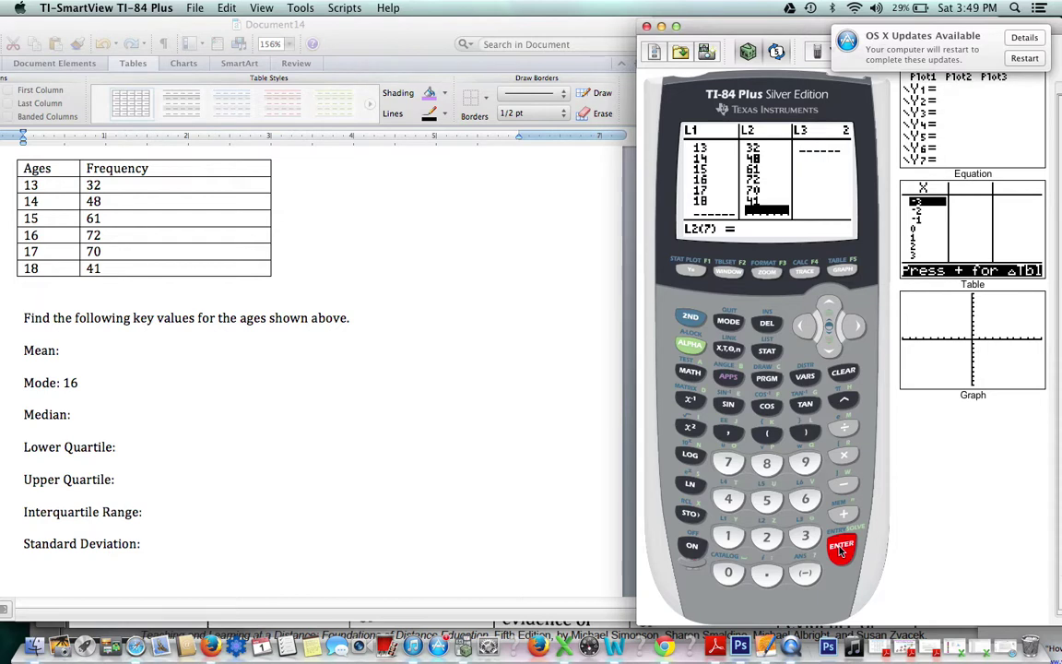
Step: Choose 1-Var Stats from the STAT CALC menu, with List L1 and FreqList L2
{"action": "left_click", "coordinate": [768, 356]}
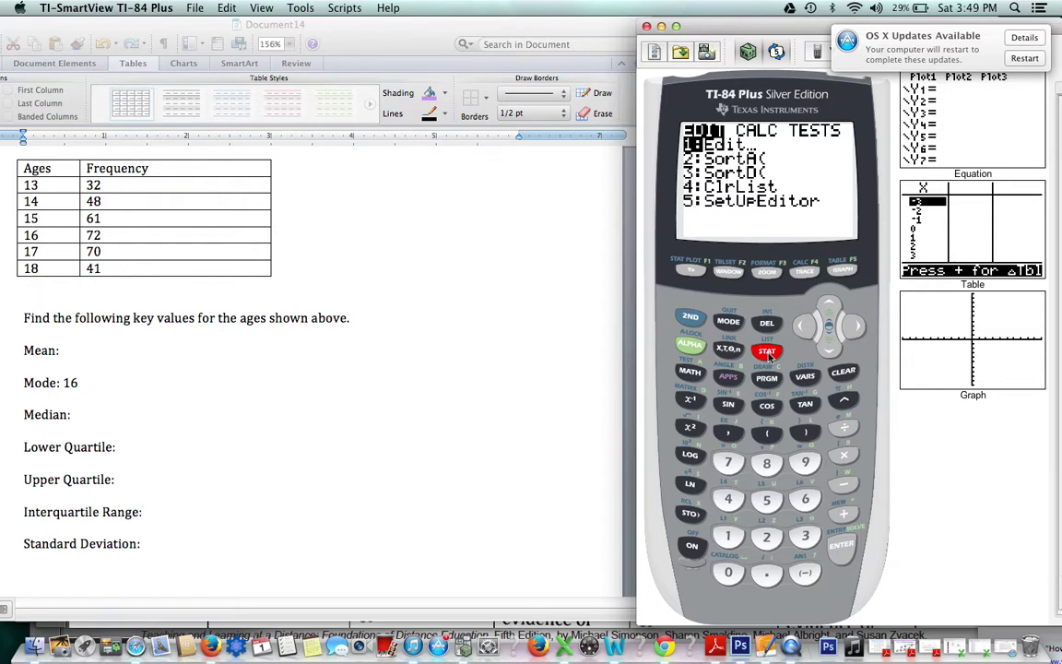
{"action": "left_click", "coordinate": [857, 328]}
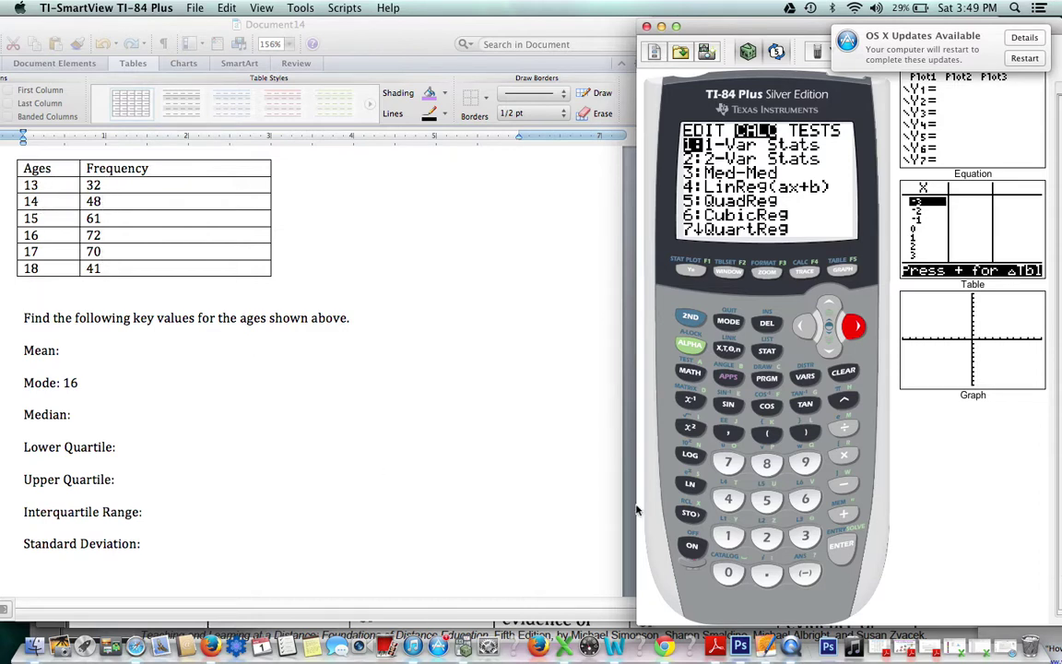
{"action": "left_click", "coordinate": [838, 558]}
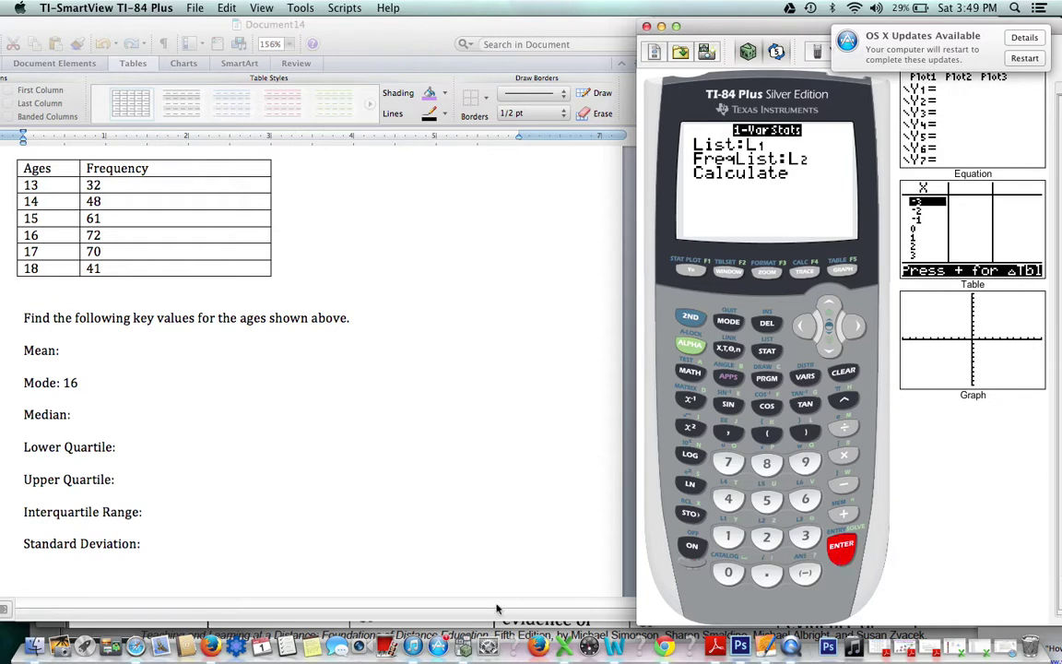
{"action": "left_click", "coordinate": [95, 574]}
Step: Type the note 'Onevarstats(L1, L2' on a new line below Standard Deviation
{"action": "left_click", "coordinate": [94, 577]}
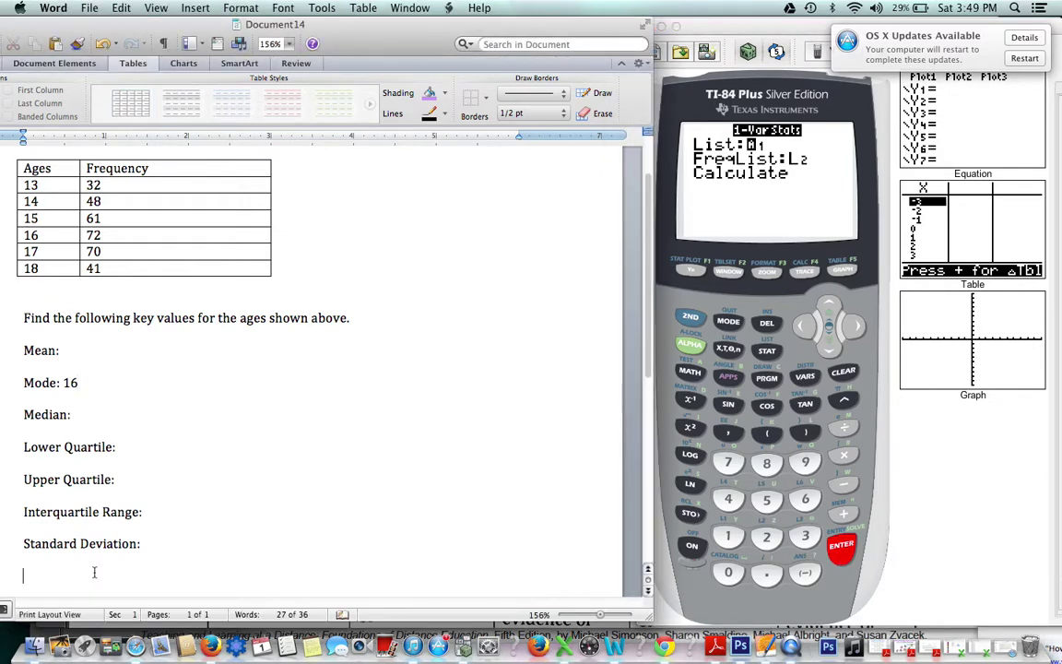
{"action": "type", "text": "Onevarstats"}
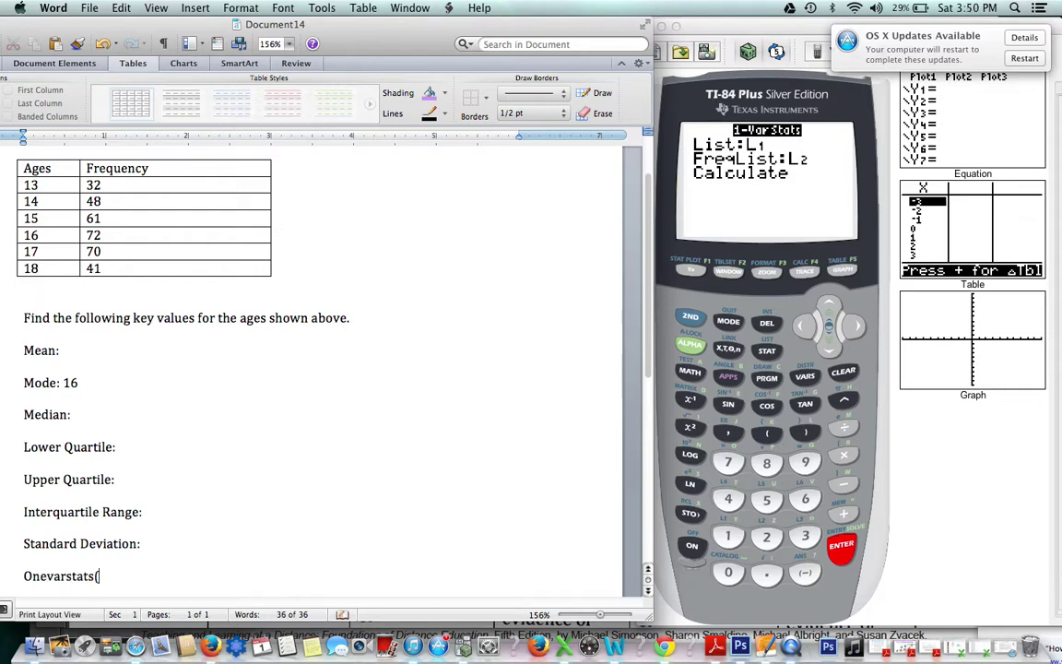
{"action": "type", "text": "("}
{"action": "type", "text": "1,"}
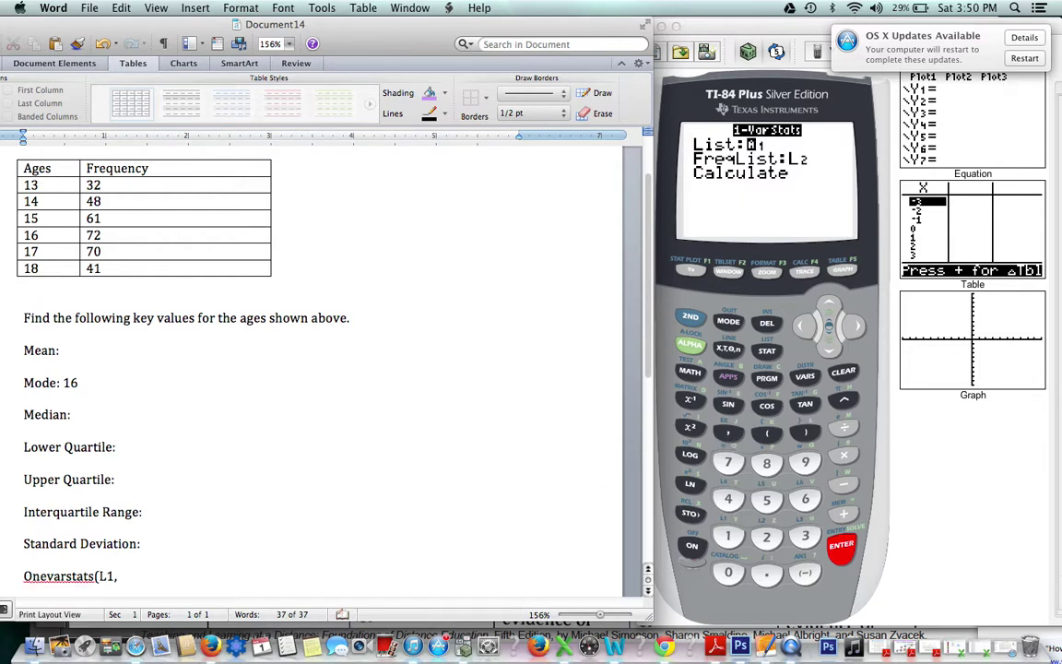
{"action": "type", "text": "2"}
{"action": "left_click", "coordinate": [844, 372]}
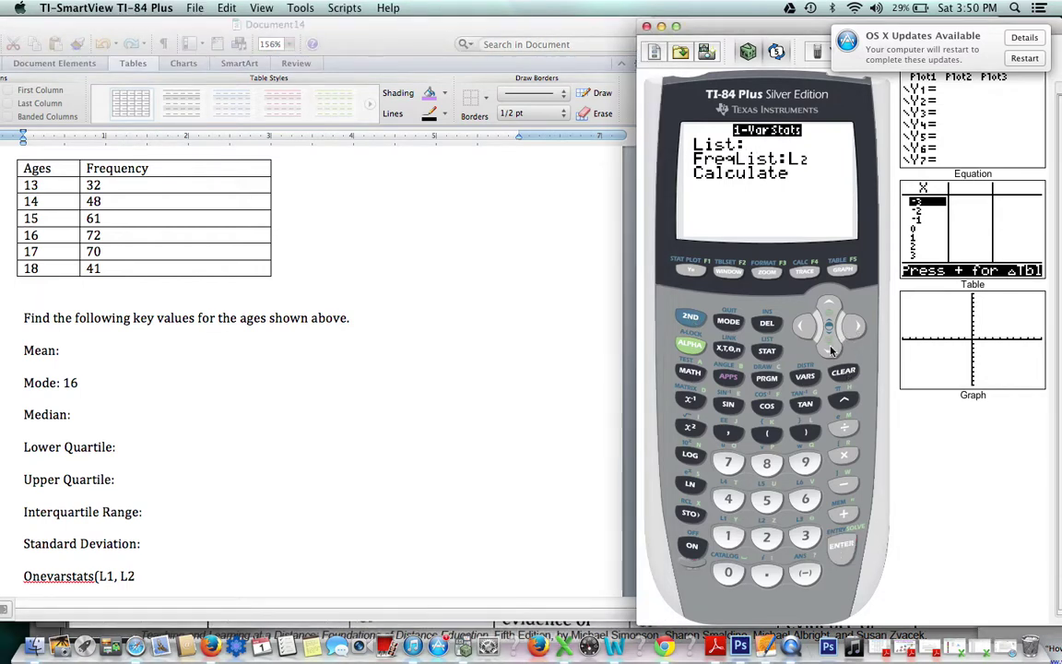
Step: Set List to L1 and FreqList to L2, removing the stray parenthesis after L2
{"action": "left_click", "coordinate": [830, 345]}
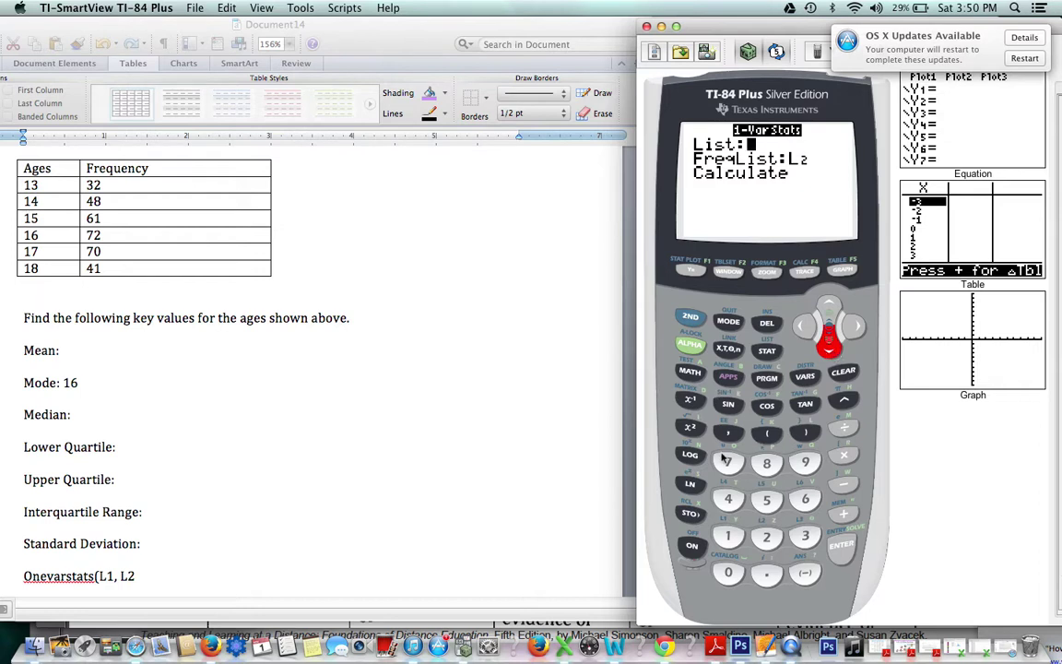
{"action": "left_click", "coordinate": [690, 319]}
{"action": "left_click", "coordinate": [729, 540]}
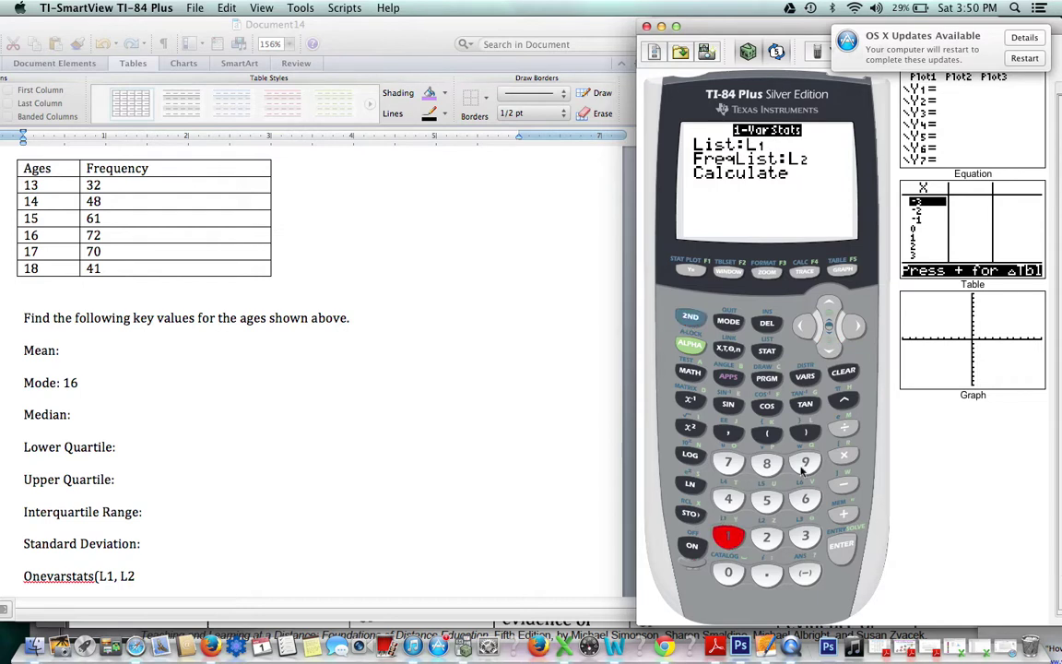
{"action": "left_click", "coordinate": [829, 350]}
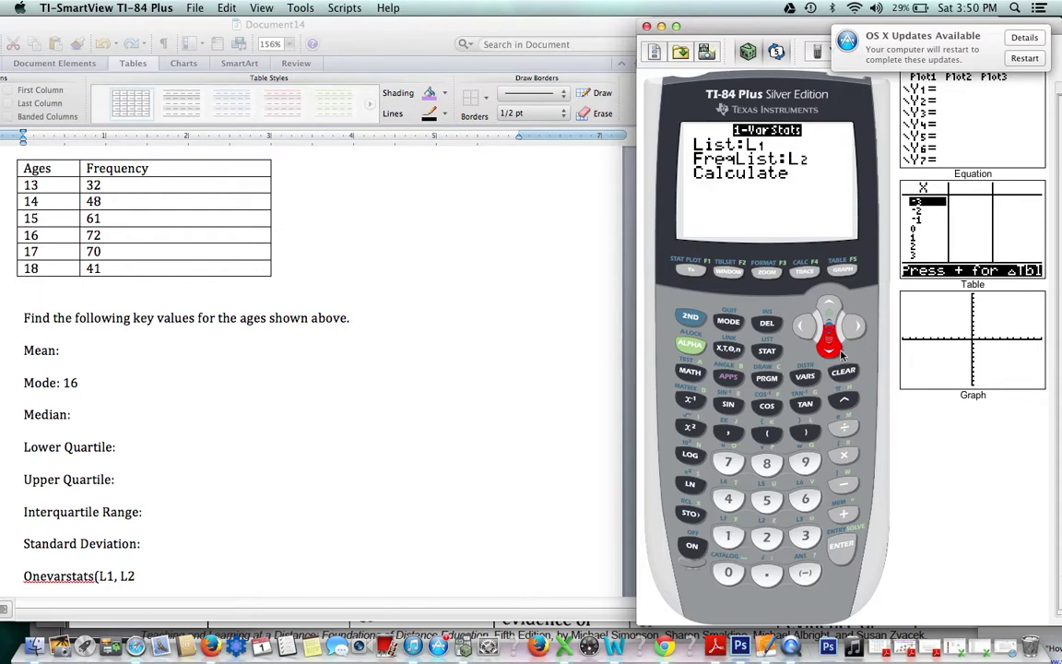
{"action": "left_click", "coordinate": [692, 319]}
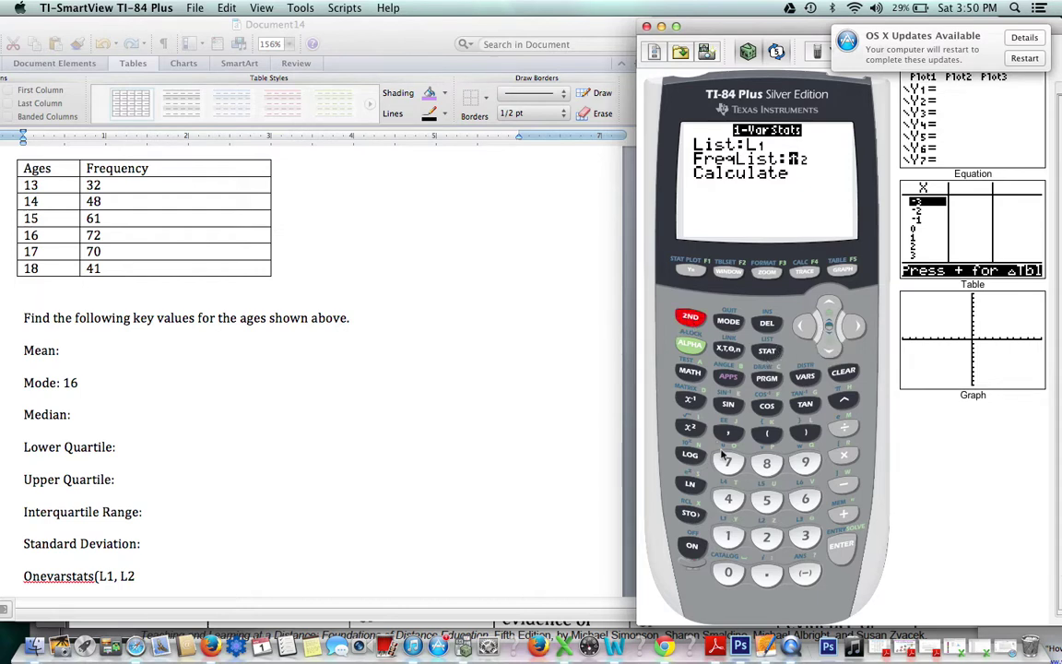
{"action": "left_click", "coordinate": [765, 539]}
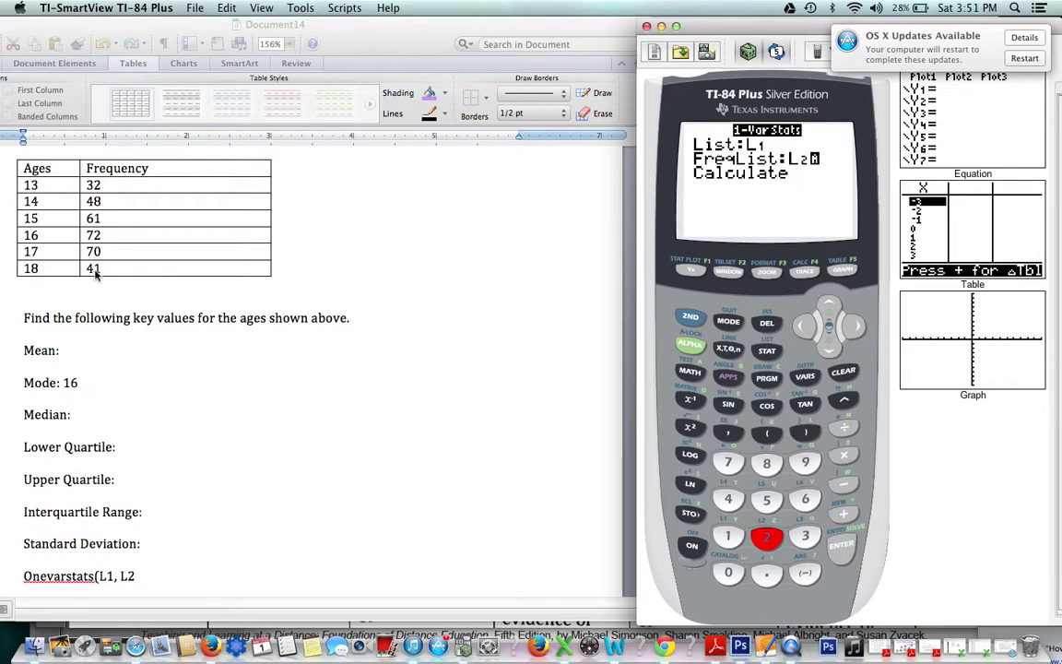
{"action": "type", "text": ")"}
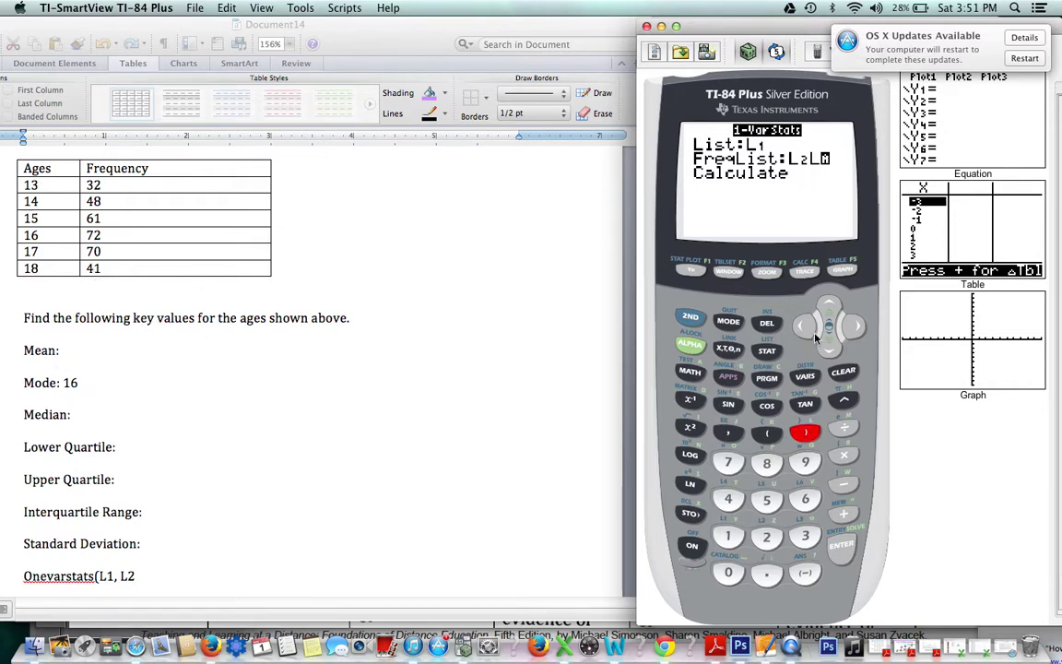
{"action": "left_click", "coordinate": [806, 334]}
{"action": "left_click", "coordinate": [764, 327]}
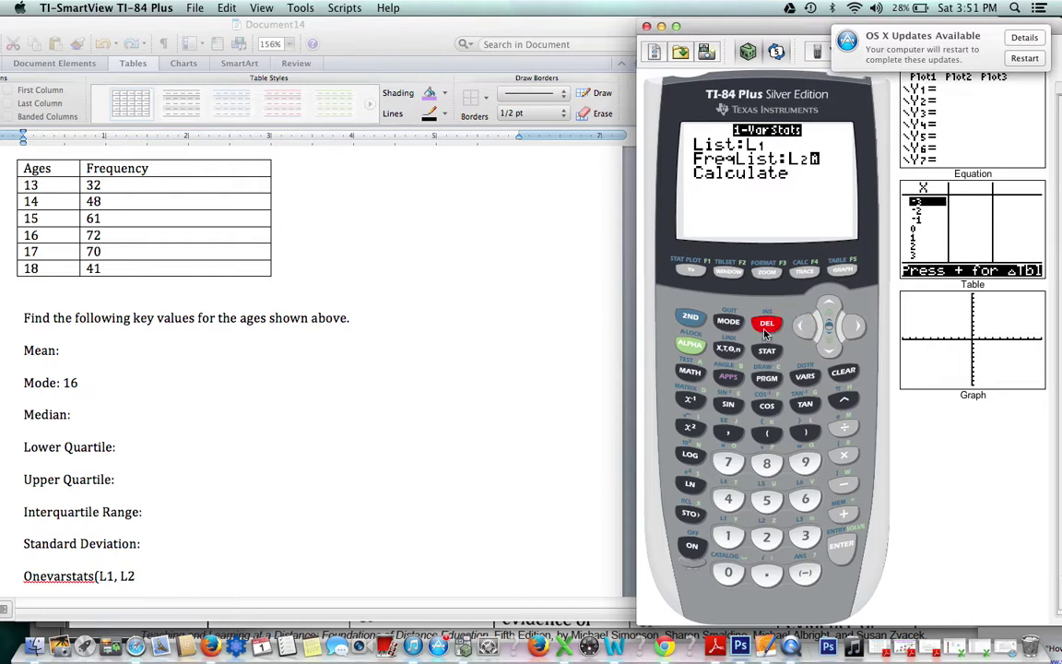
{"action": "left_click", "coordinate": [827, 347]}
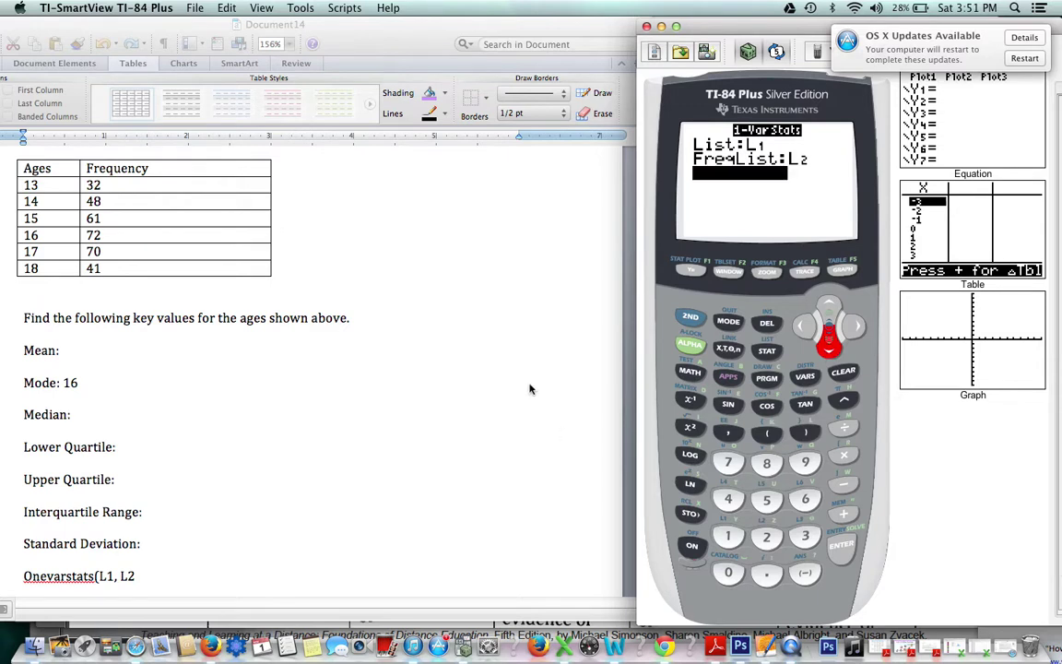
Step: Close the Word note with ')' and run 1-Var Stats, giving mean 15.6882716 and n=324
{"action": "left_click", "coordinate": [137, 576]}
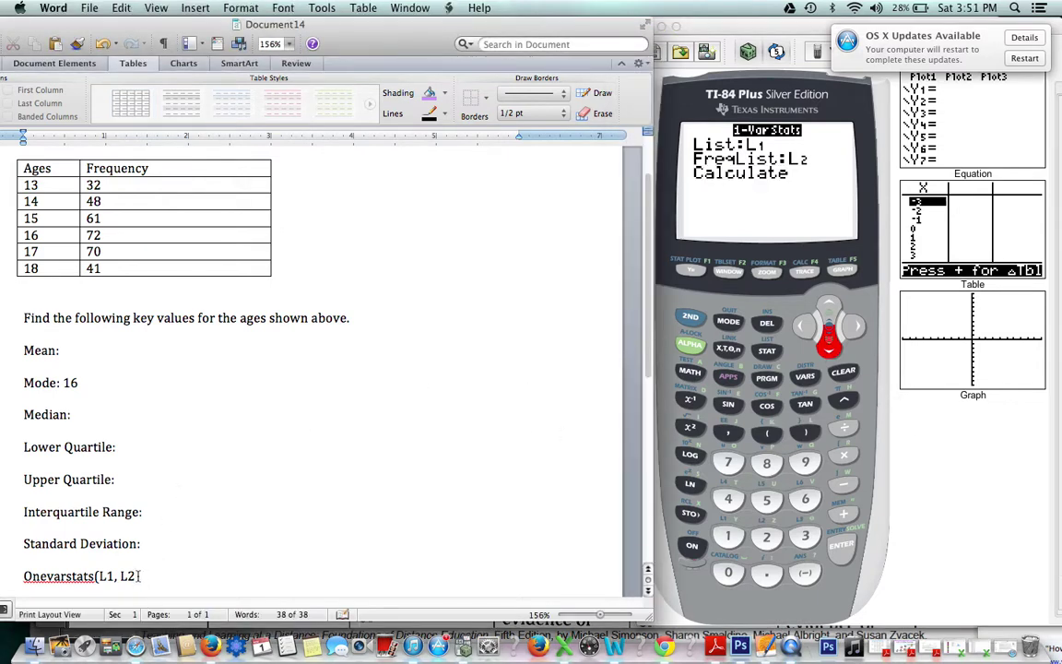
{"action": "type", "text": ")"}
{"action": "key", "text": "Return"}
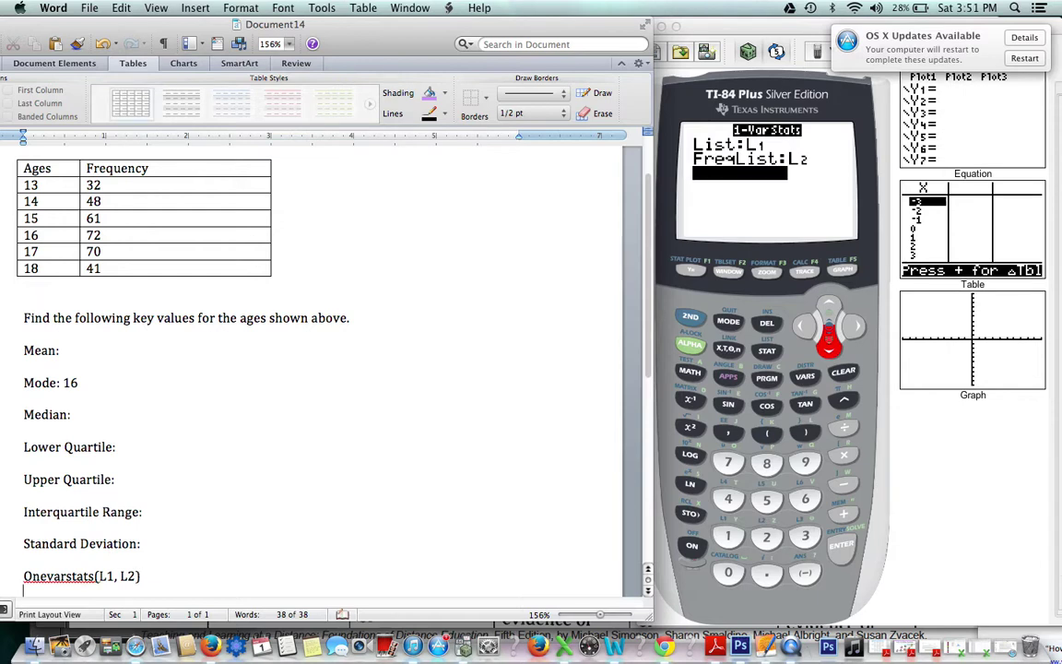
{"action": "left_click", "coordinate": [837, 548]}
{"action": "left_click", "coordinate": [837, 548]}
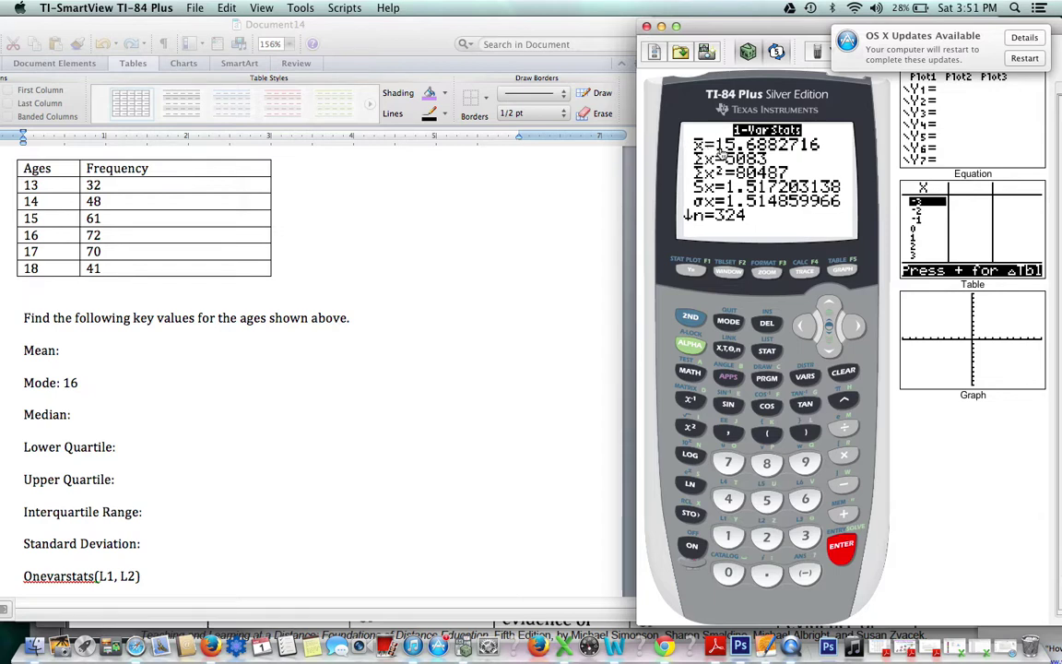
Step: Enter Mean 15.7 and Standard Deviation 1.51 in the worksheet
{"action": "left_click", "coordinate": [57, 350]}
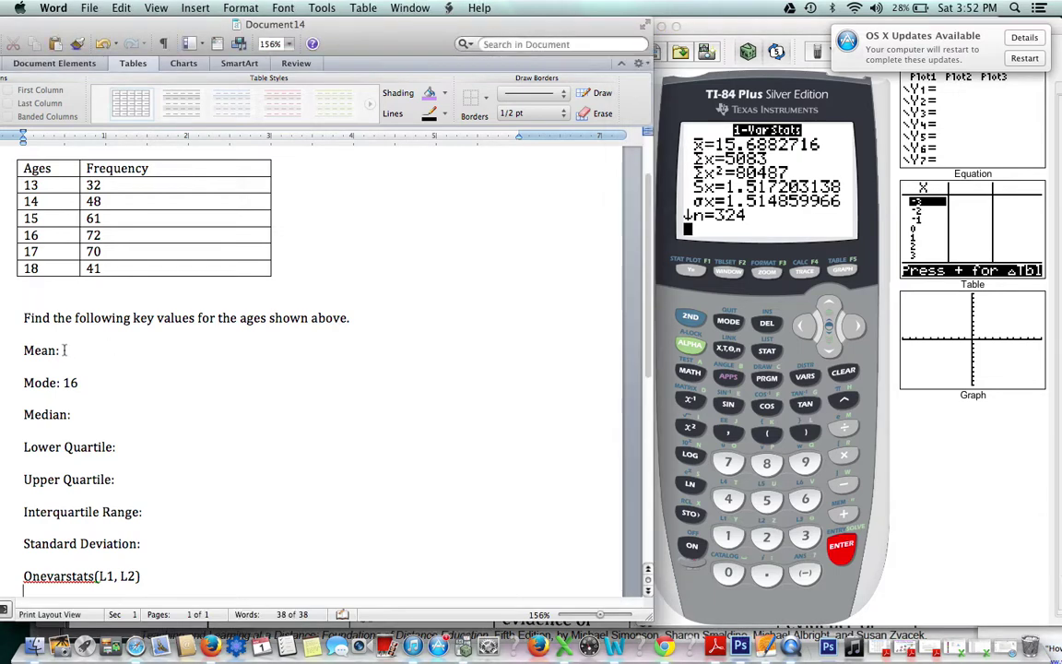
{"action": "type", "text": "15"}
{"action": "type", "text": ".7"}
{"action": "type", "text": "51"}
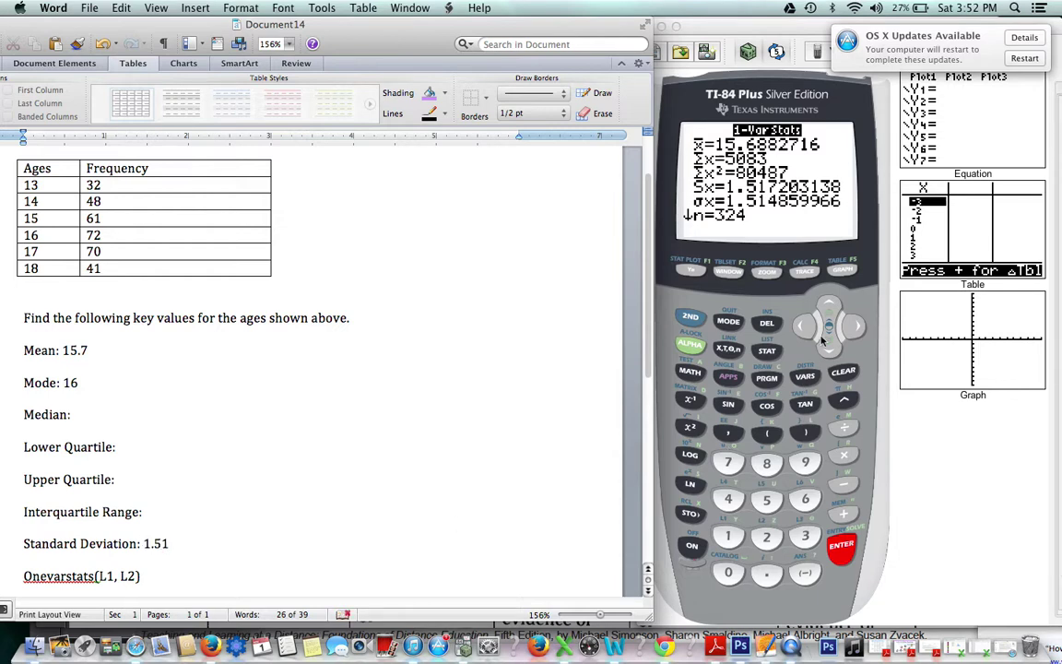
Step: Scroll the 1-Var Stats results down to show Q1, Med, Q3 and maxX
{"action": "left_click", "coordinate": [828, 353]}
{"action": "left_click", "coordinate": [829, 353]}
{"action": "left_click", "coordinate": [829, 353]}
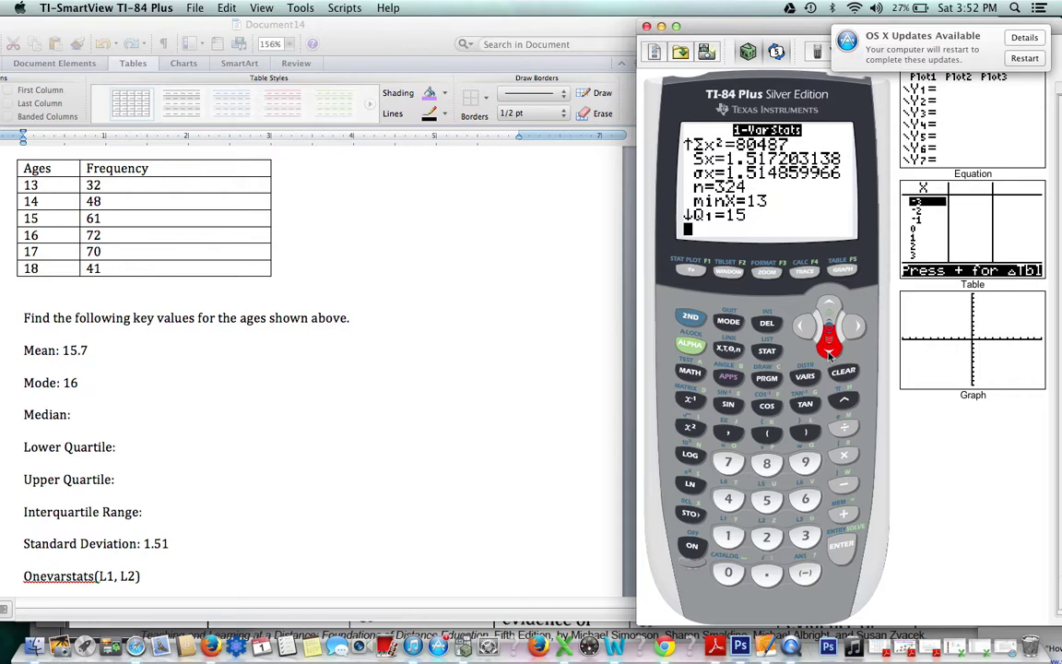
{"action": "left_click", "coordinate": [828, 353]}
{"action": "left_click", "coordinate": [829, 353]}
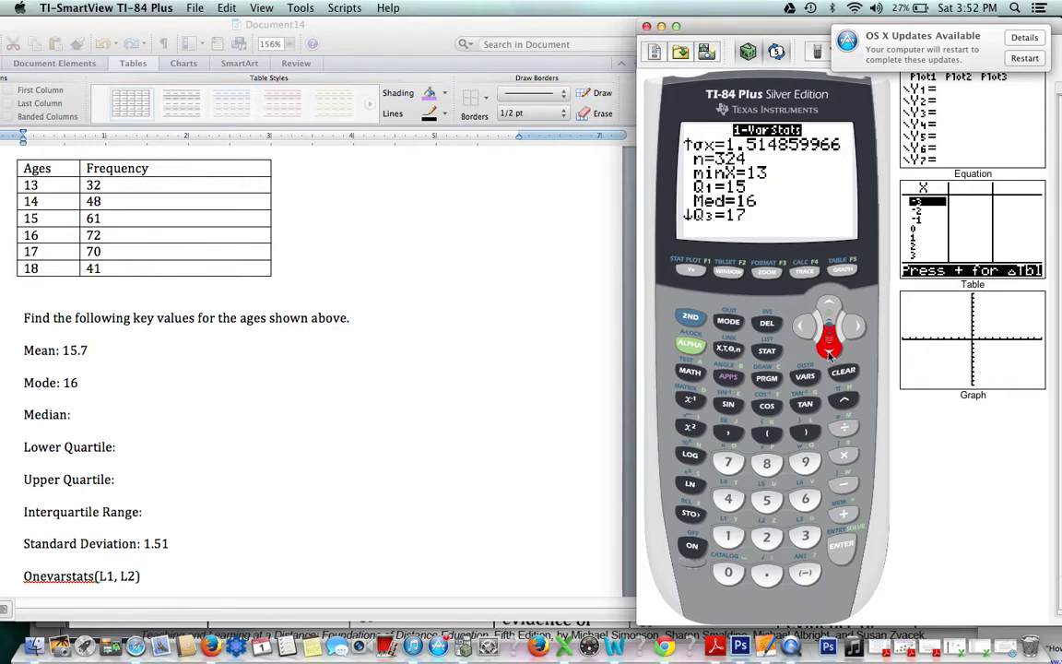
{"action": "left_click", "coordinate": [829, 353]}
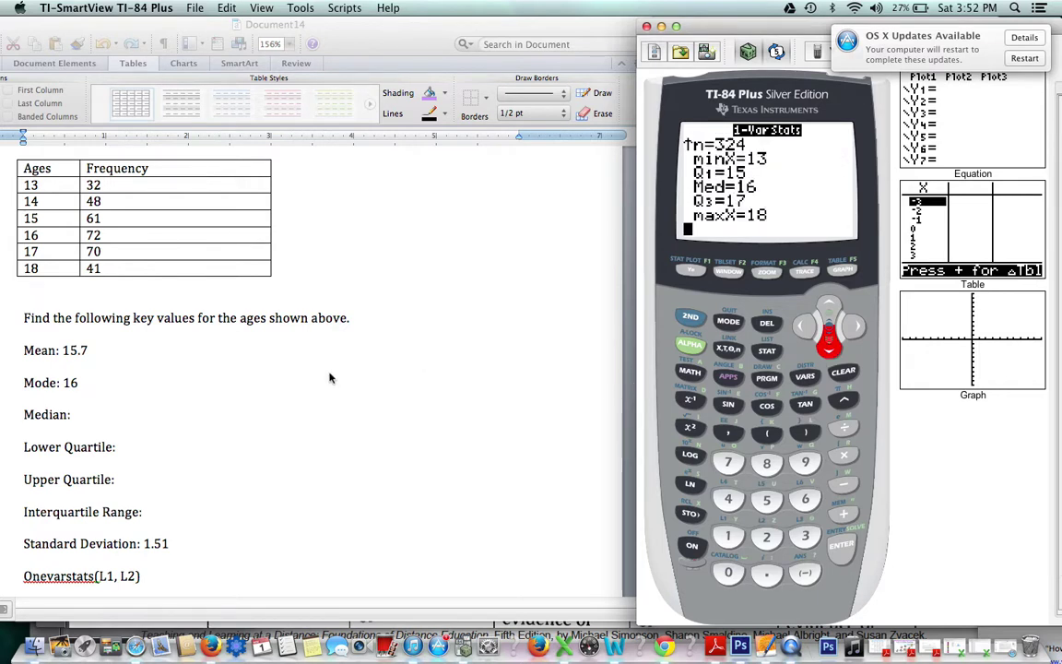
Step: Enter Lower Quartile 15, Median 16, Upper Quartile 17 and Interquartile Range 17-15=2
{"action": "left_click", "coordinate": [127, 448]}
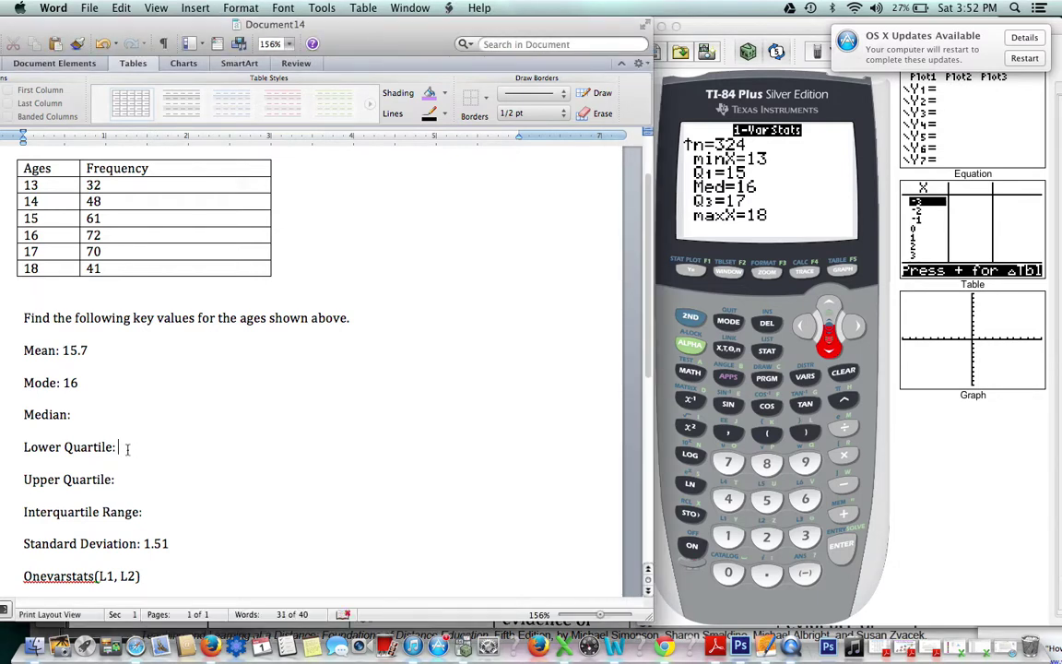
{"action": "type", "text": "15"}
{"action": "left_click", "coordinate": [90, 413]}
{"action": "type", "text": "1"}
{"action": "type", "text": "6"}
{"action": "type", "text": "17"}
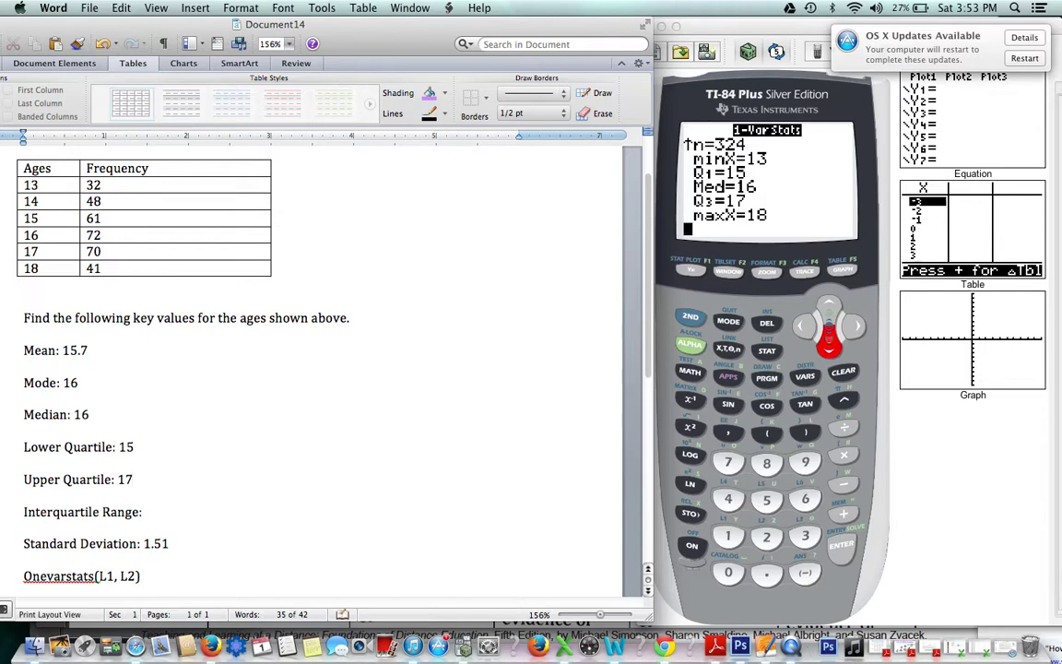
{"action": "left_click", "coordinate": [149, 513]}
{"action": "type", "text": "17-15=2"}
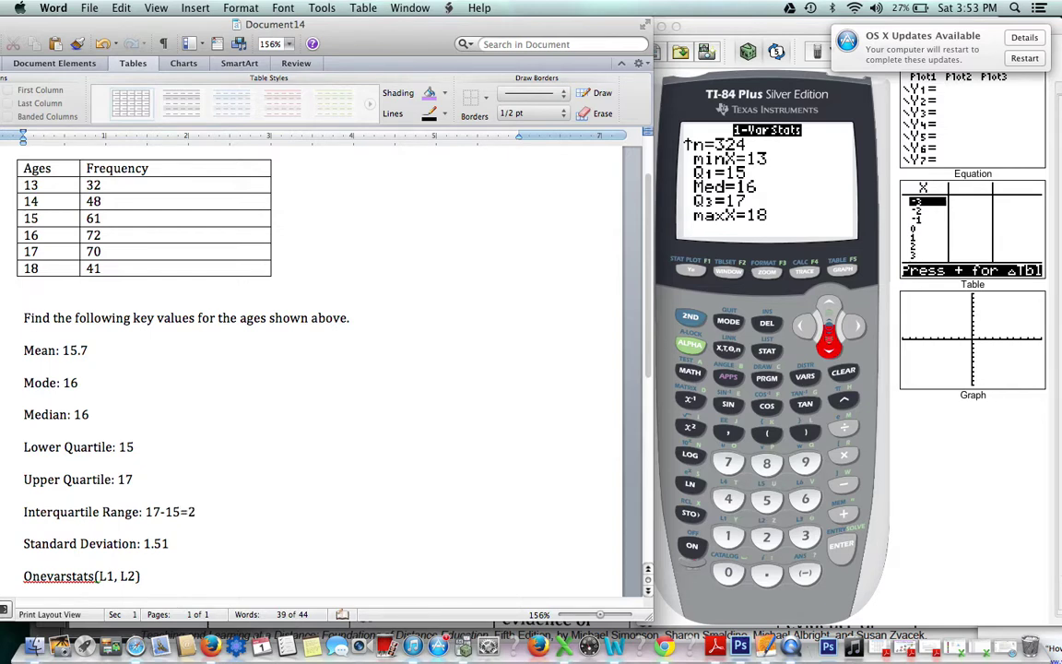